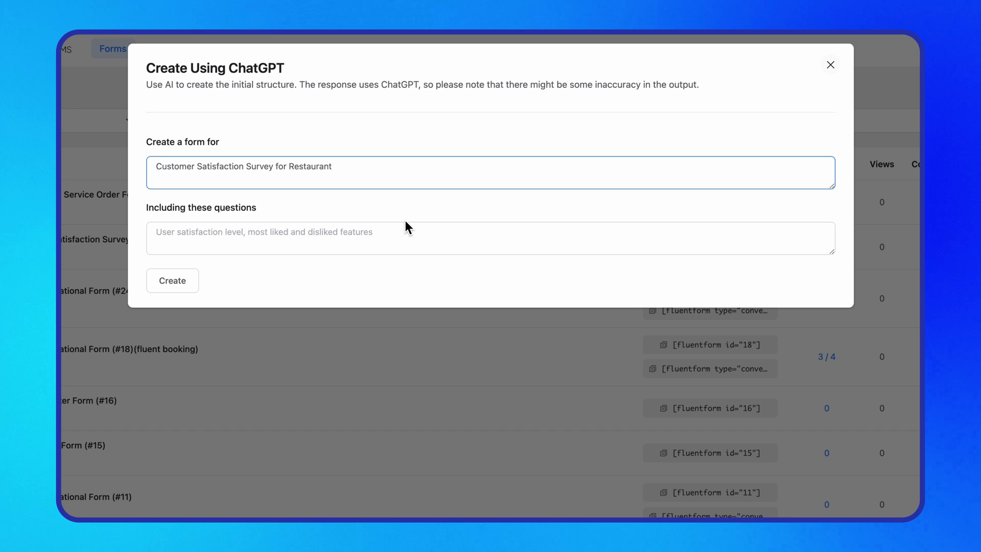
Dismiss the Create Using ChatGPT preview to get back to the Forms list.
left_click(193, 280)
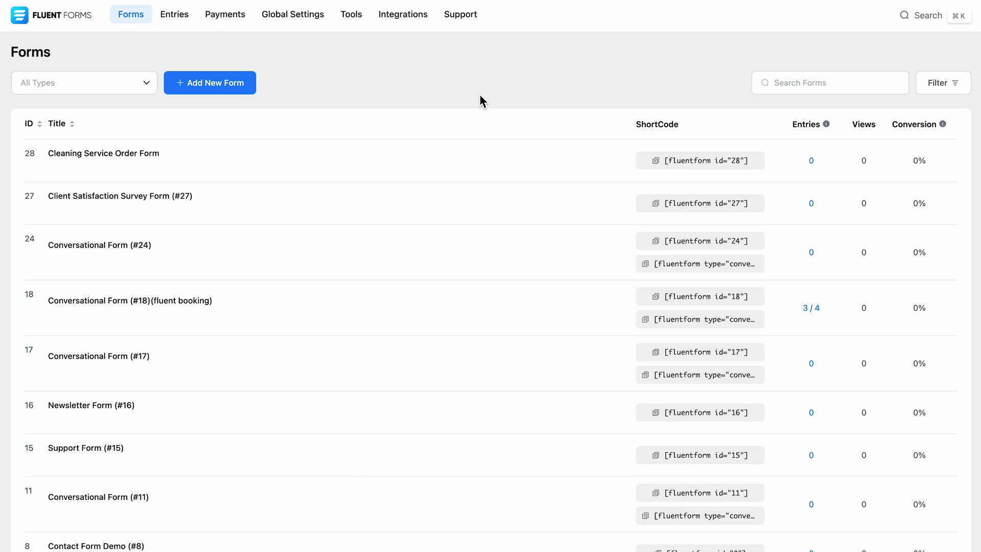
Find the OpenAI ChatGPT module under Integrations, switch it on and open its settings.
left_click(404, 16)
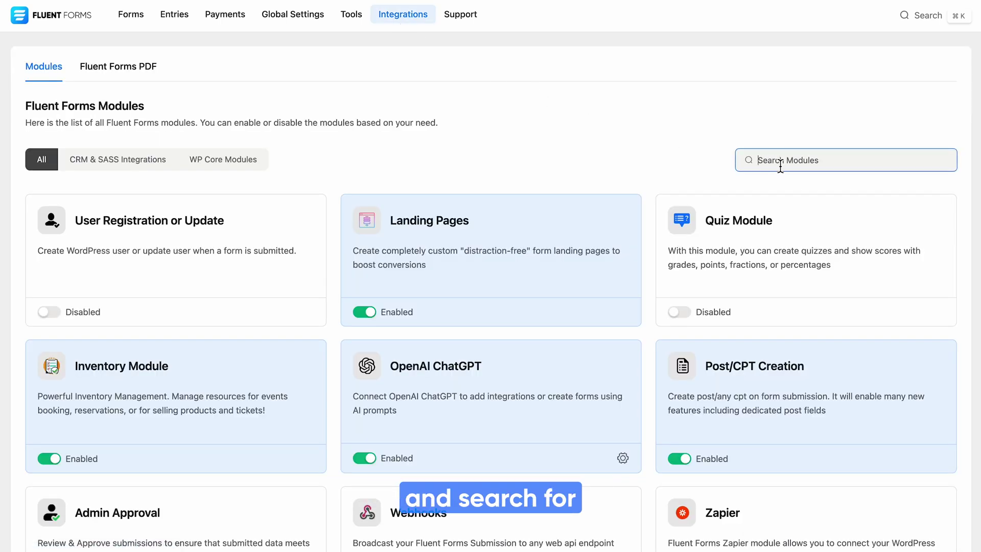
type("OpenAI")
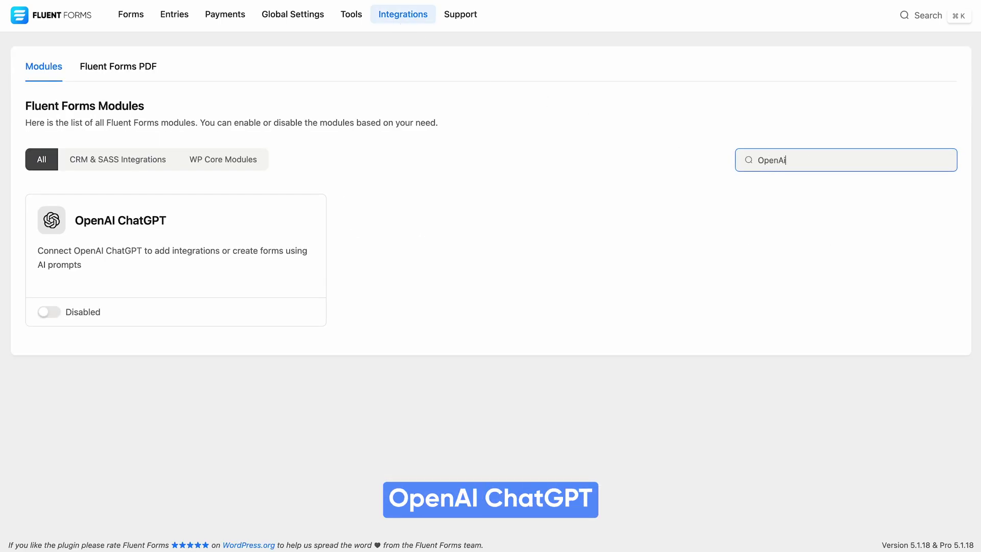
key("BackSpace")
key("BackSpace")
left_click(115, 273)
left_click(54, 316)
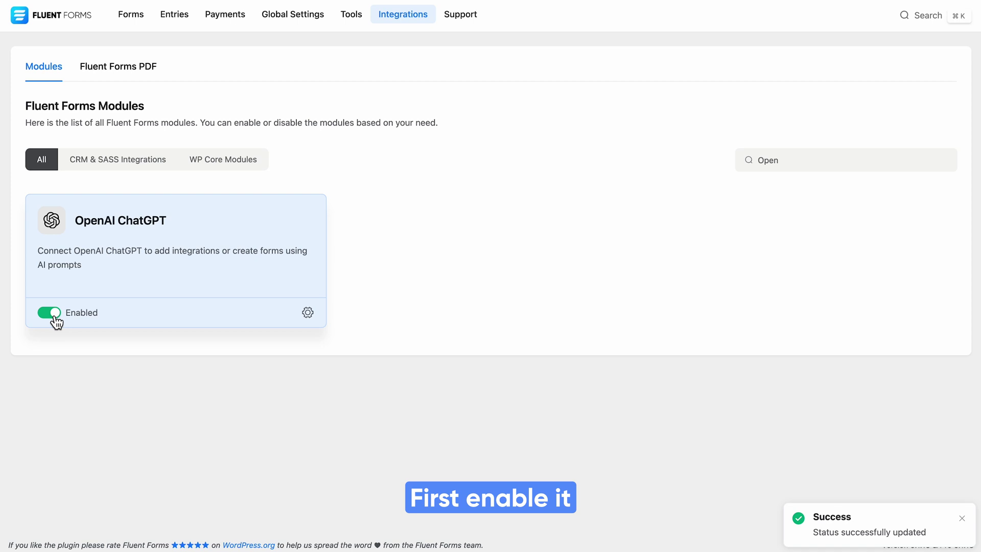
left_click(308, 313)
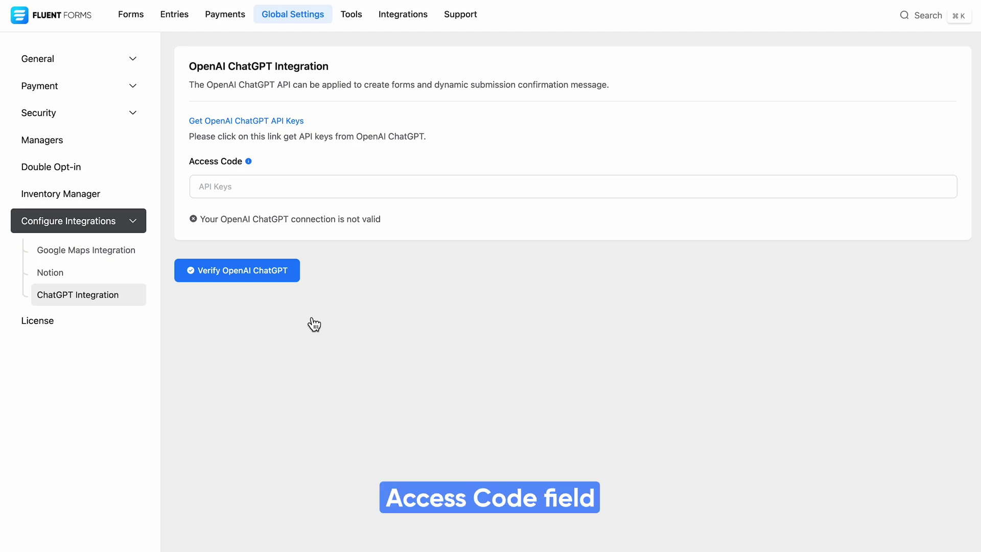
Create an OpenAI secret key named 'Fluent Forms Integration' in the Default project.
left_click(279, 128)
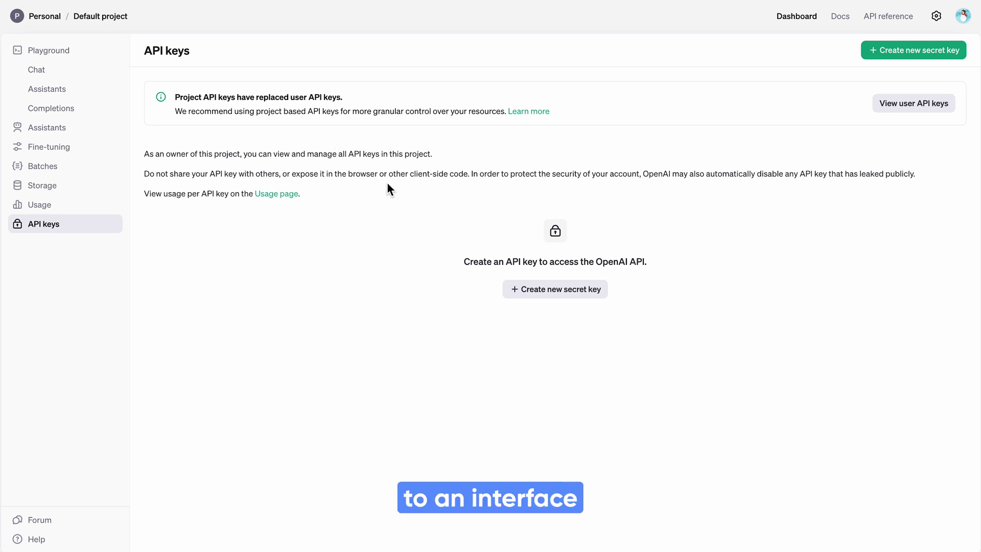
left_click(560, 298)
type("Fluent Forms Integ")
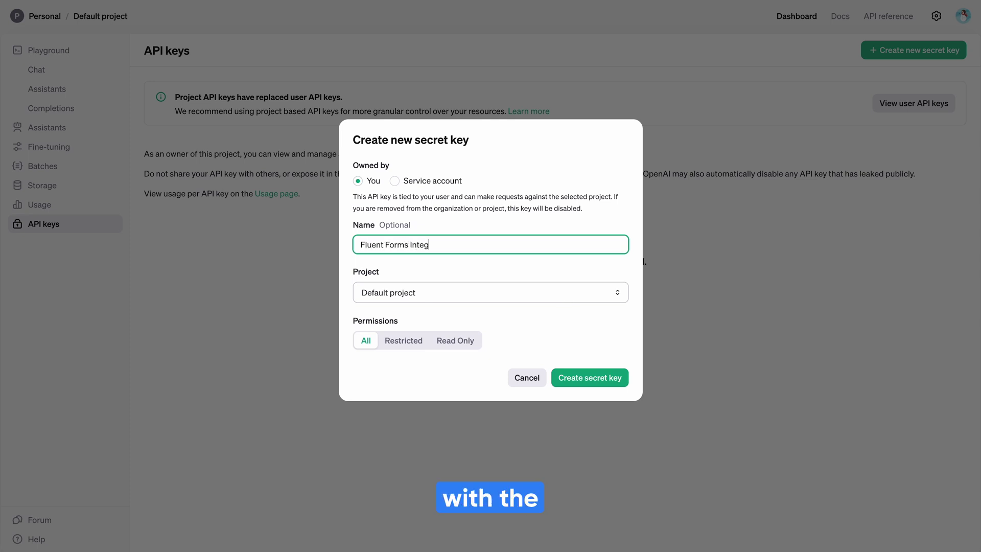
type("ration")
left_click(606, 295)
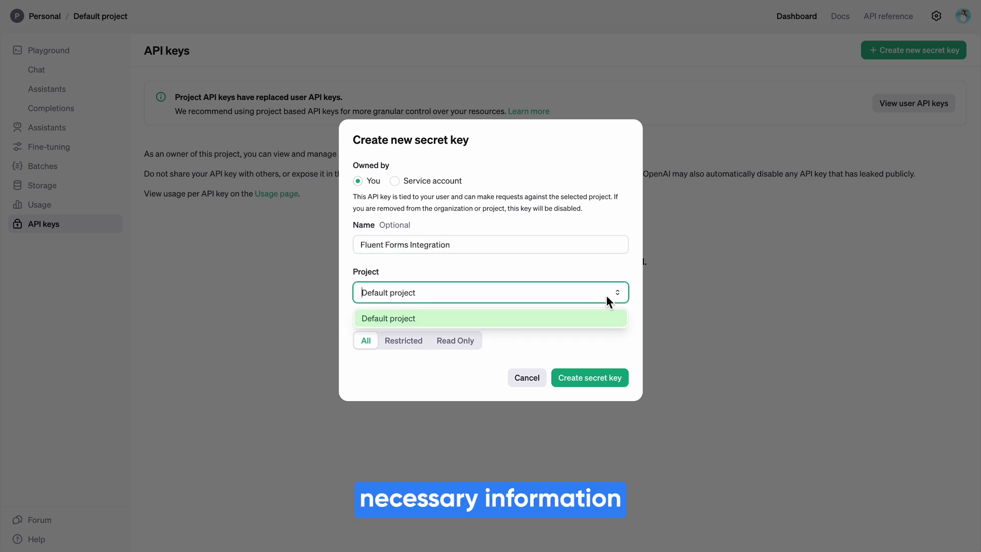
left_click(580, 316)
left_click(594, 379)
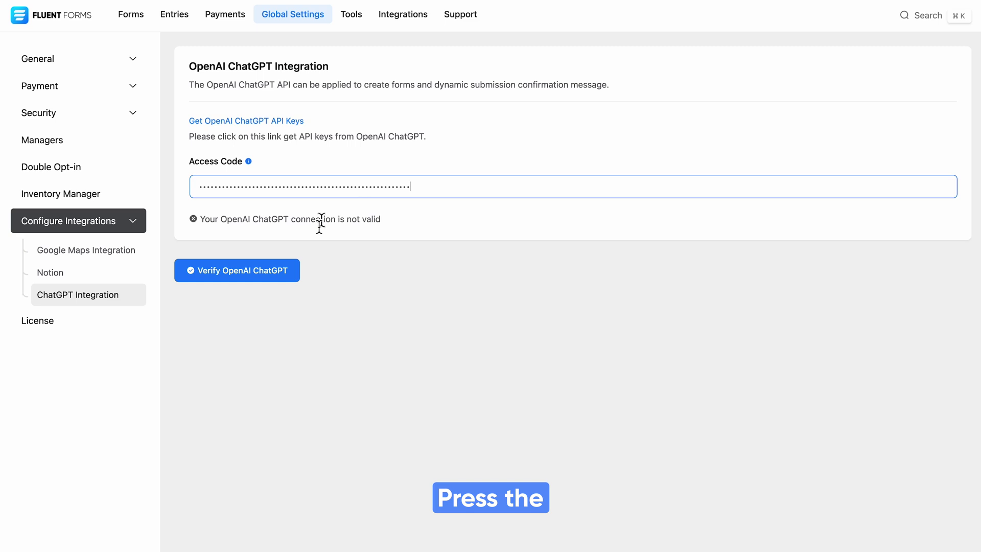
Verify the pasted OpenAI API key as the ChatGPT access code.
left_click(257, 281)
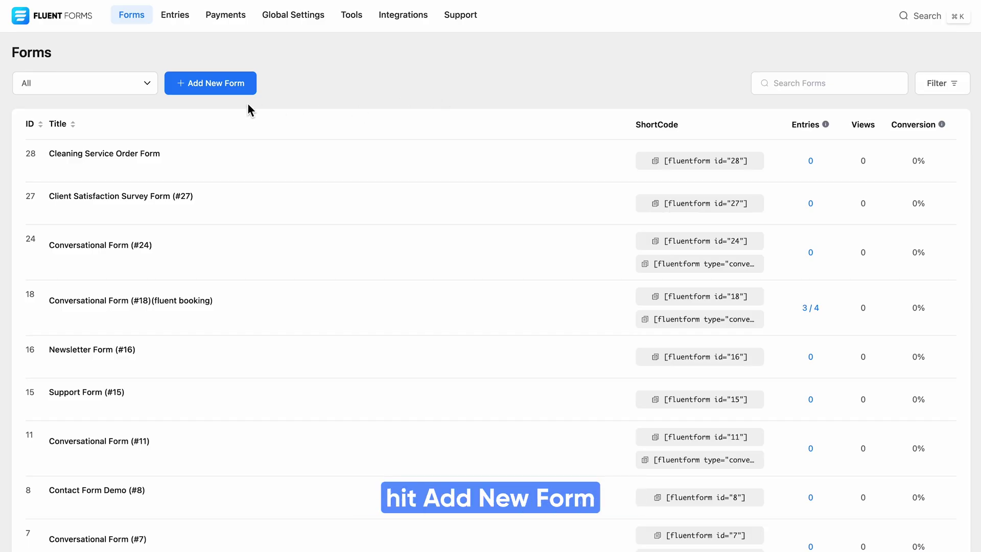
Add a new form and choose the Create Using ChatGPT option.
left_click(227, 89)
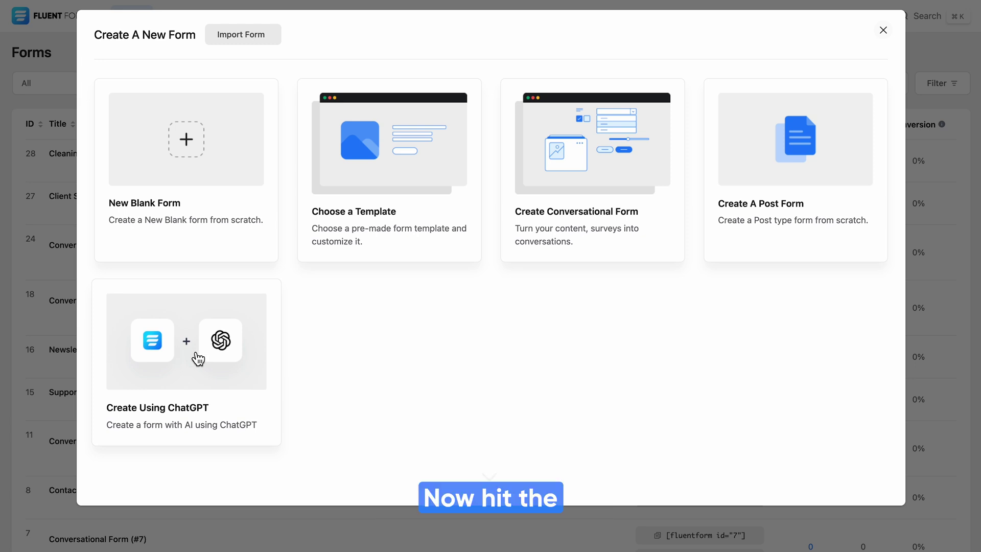
left_click(200, 356)
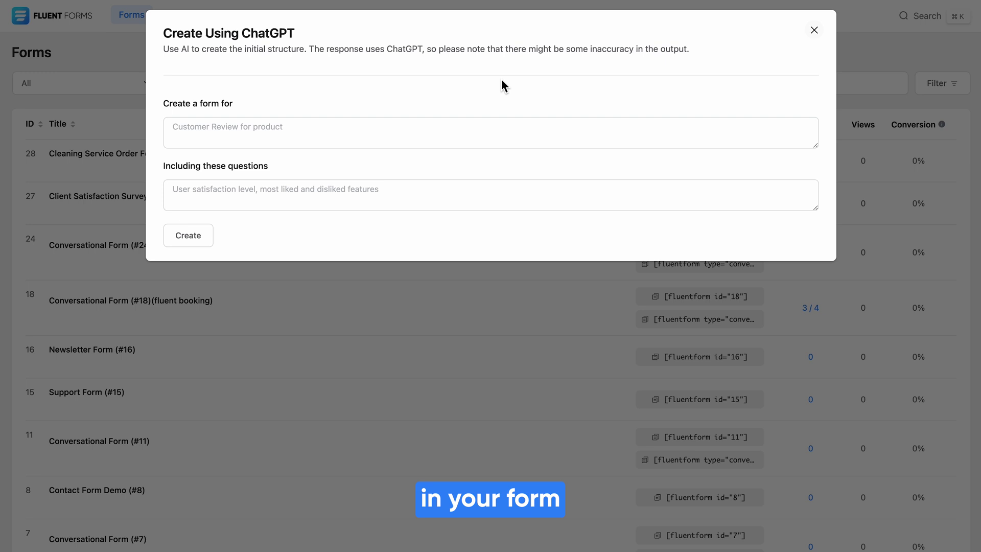
Prompt ChatGPT for a PizzaWoods customer survey with name, rating, service-type and feedback questions.
type("Customer Satisfactio")
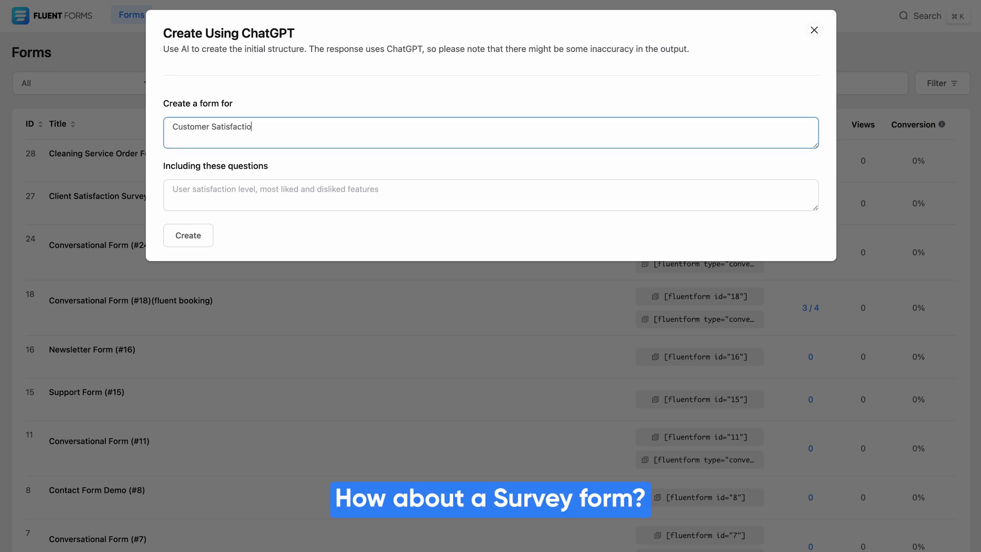
type("n Survey for Restaurant")
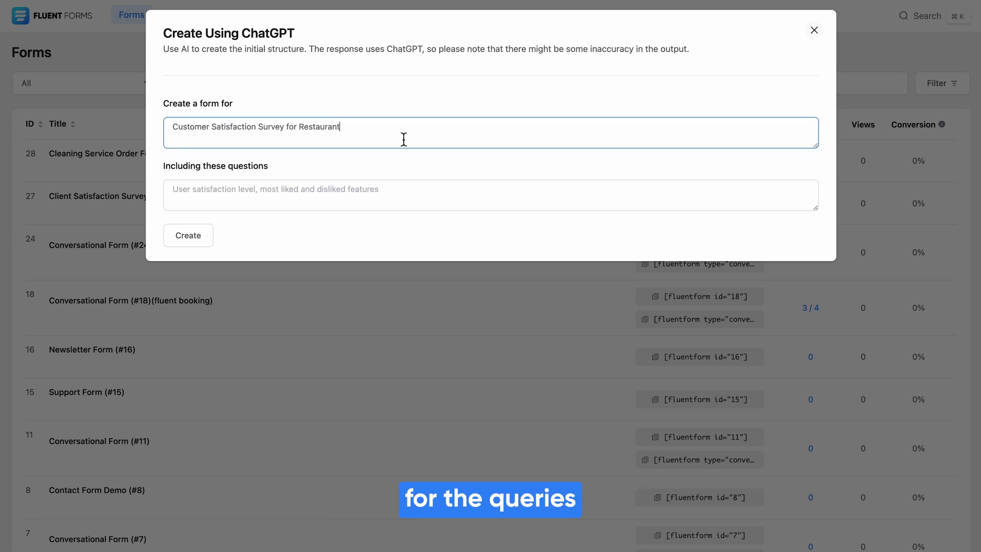
left_click(400, 191)
type("a name field, an email field, a rating field asking how the serviece was, a che")
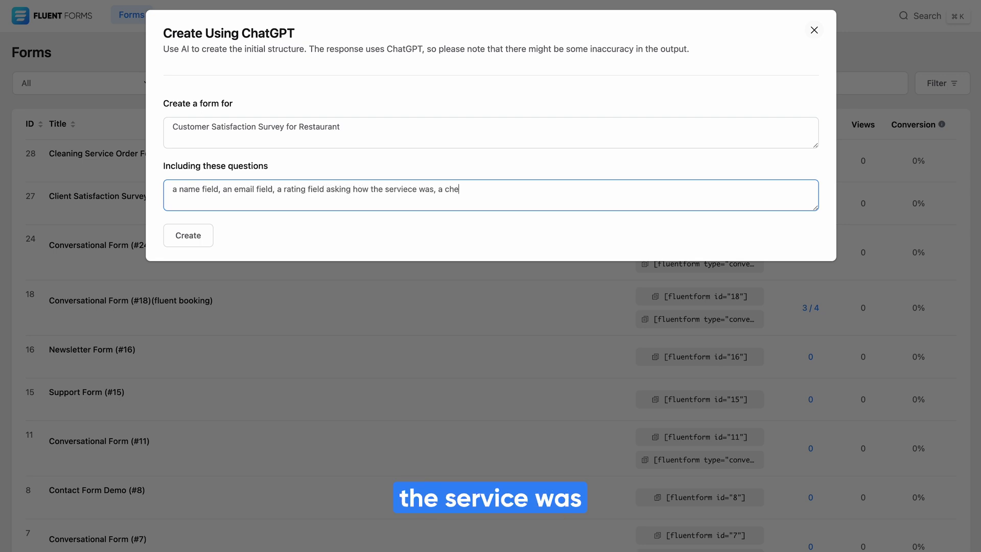
type("type of se")
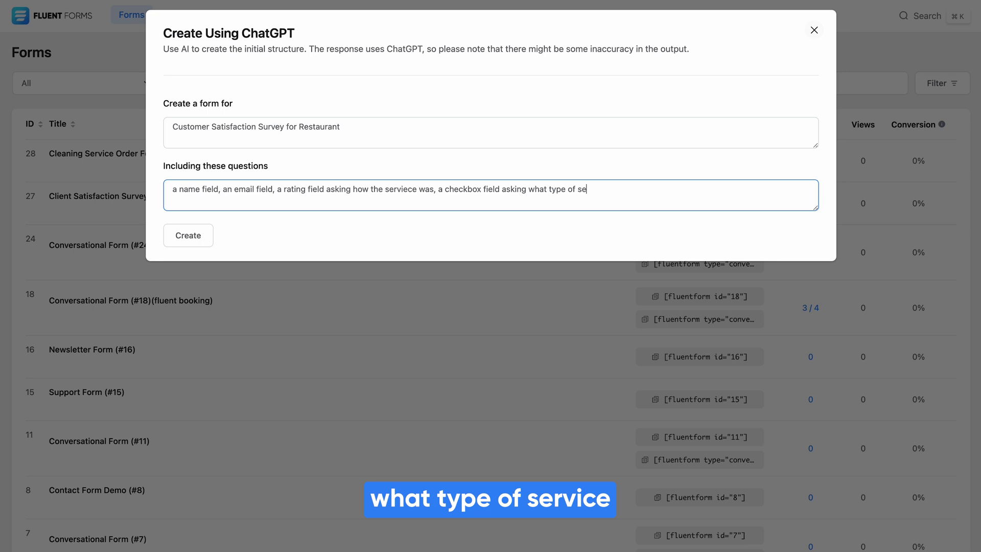
type("rvice they took from PizzaWoo")
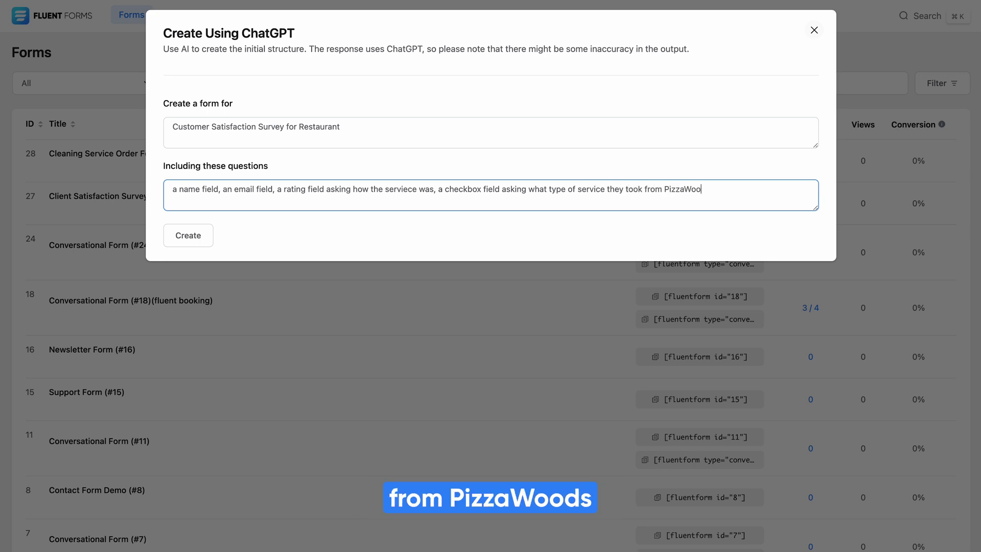
type("ds and add some other")
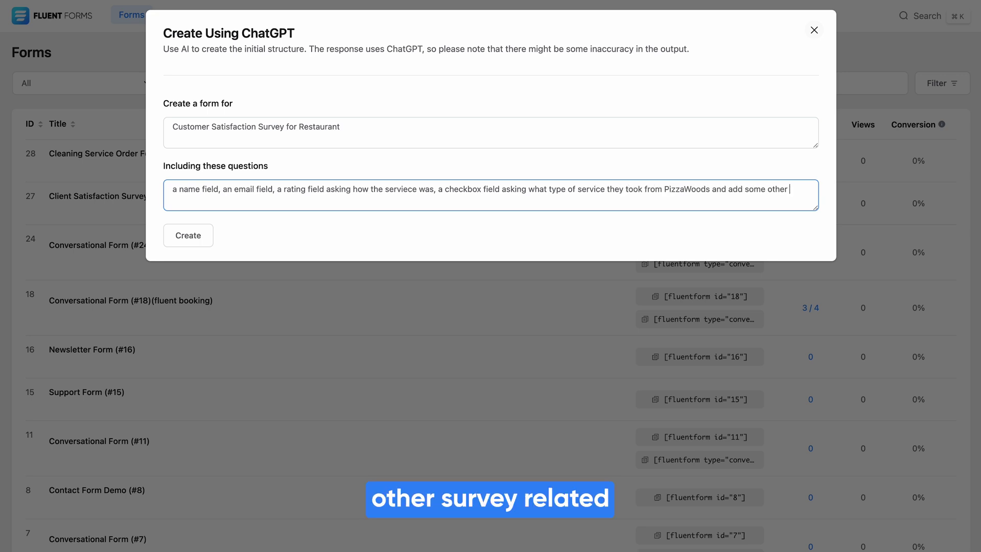
type("servey related questions for a pizza restaurant")
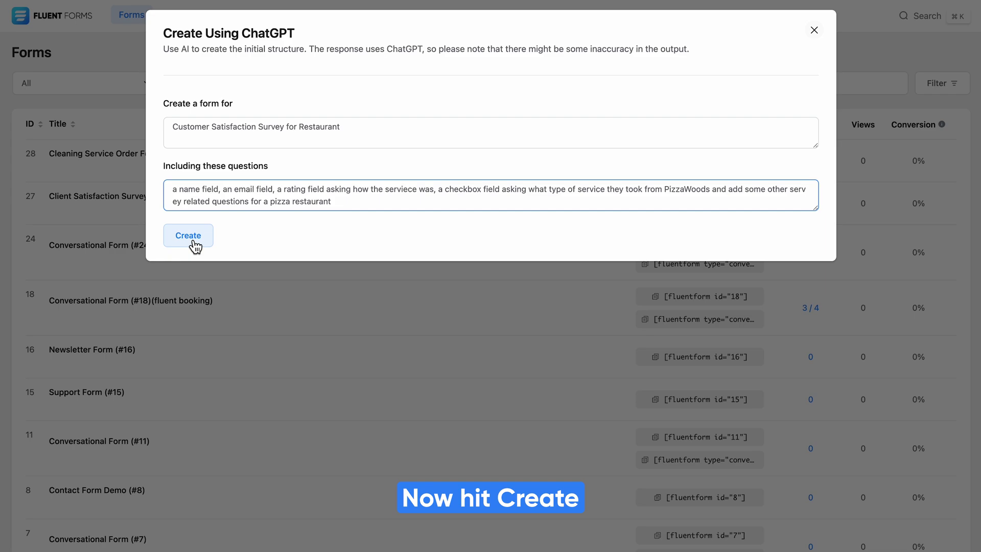
left_click(191, 241)
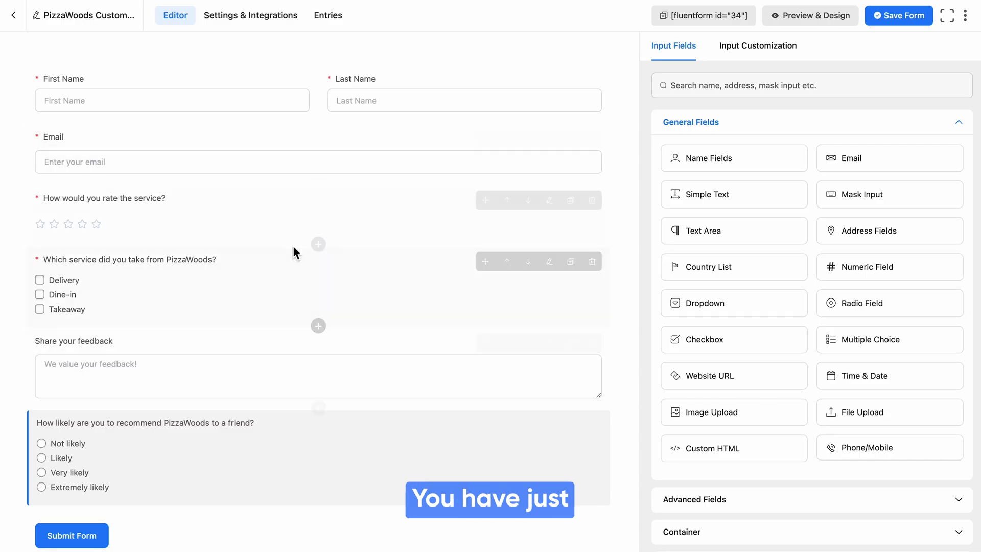
mouse_move(318, 286)
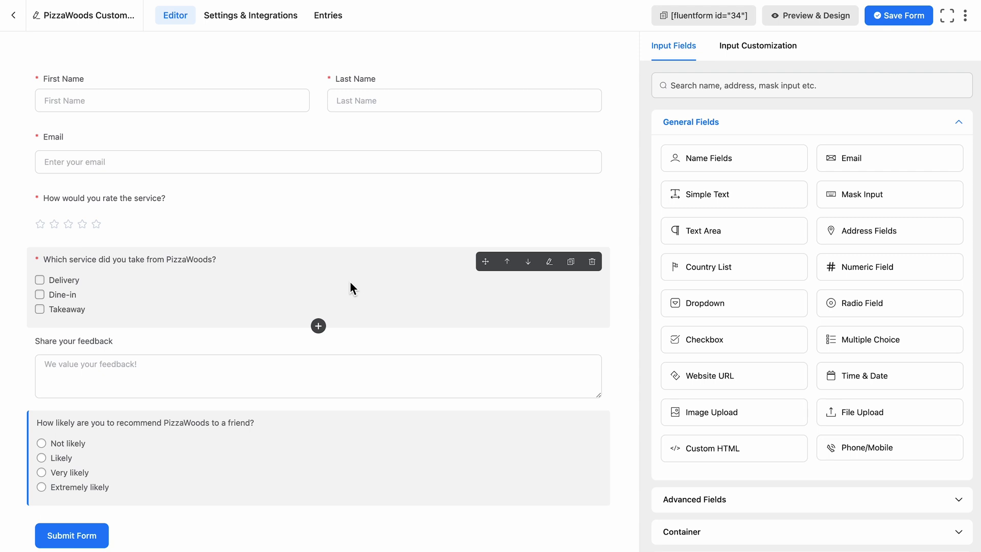
Move the rating below the service checkboxes, add a 'Somewhat likely' recommendation option, and save.
left_click_drag(317, 237, 313, 317)
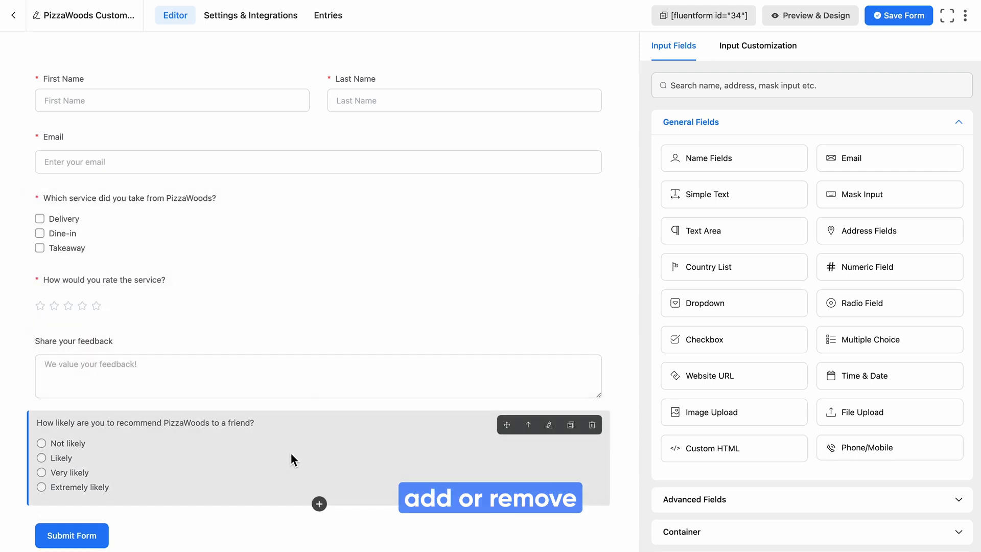
left_click(551, 424)
left_click(809, 278)
triple_click(769, 301)
type("Somewhat likely")
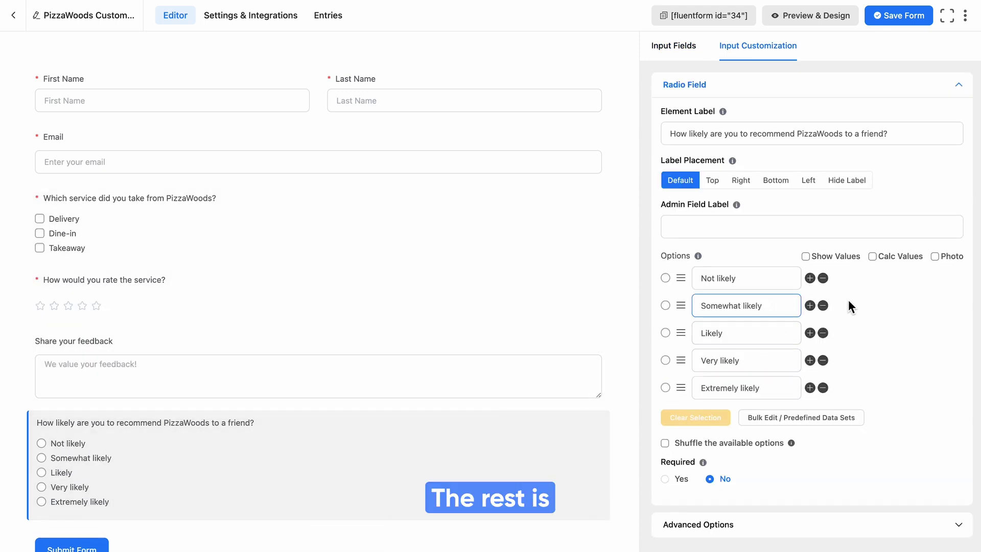
left_click(909, 22)
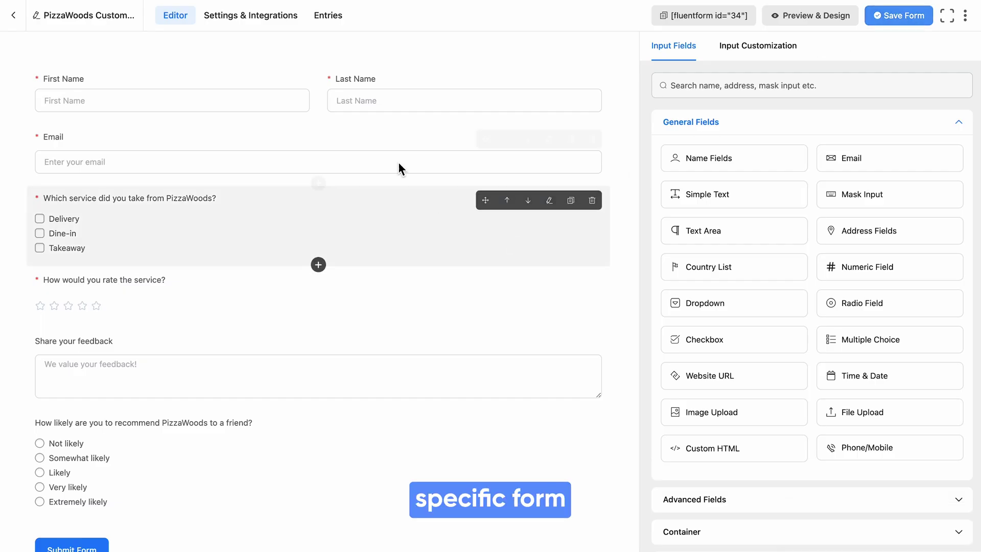
Open the form's configured integrations and add a new OpenAI ChatGPT feed.
left_click(258, 23)
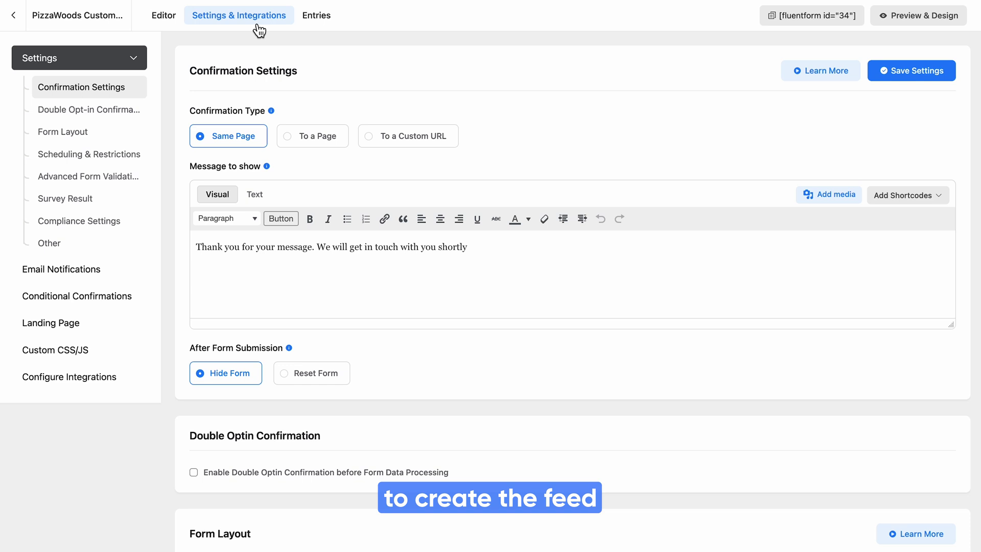
left_click(94, 392)
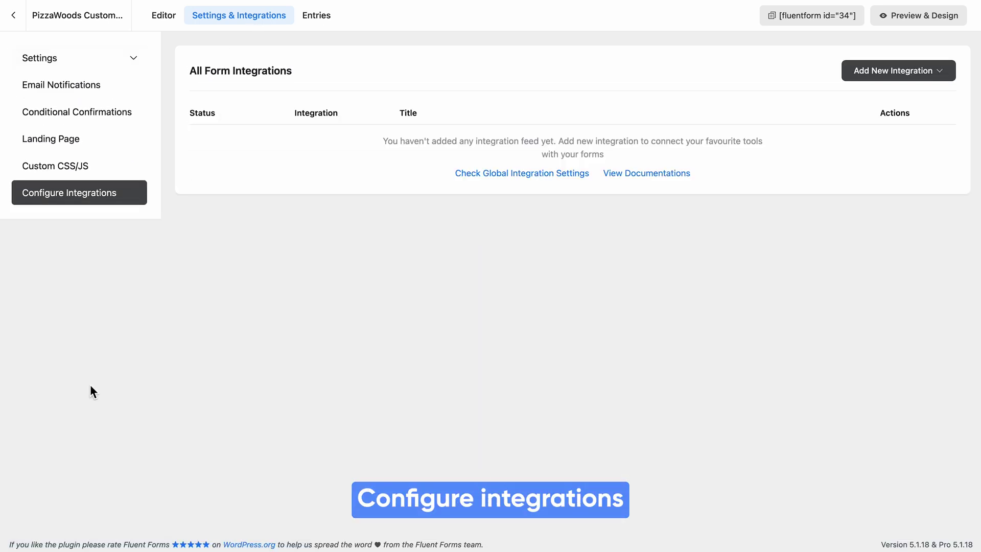
left_click(907, 74)
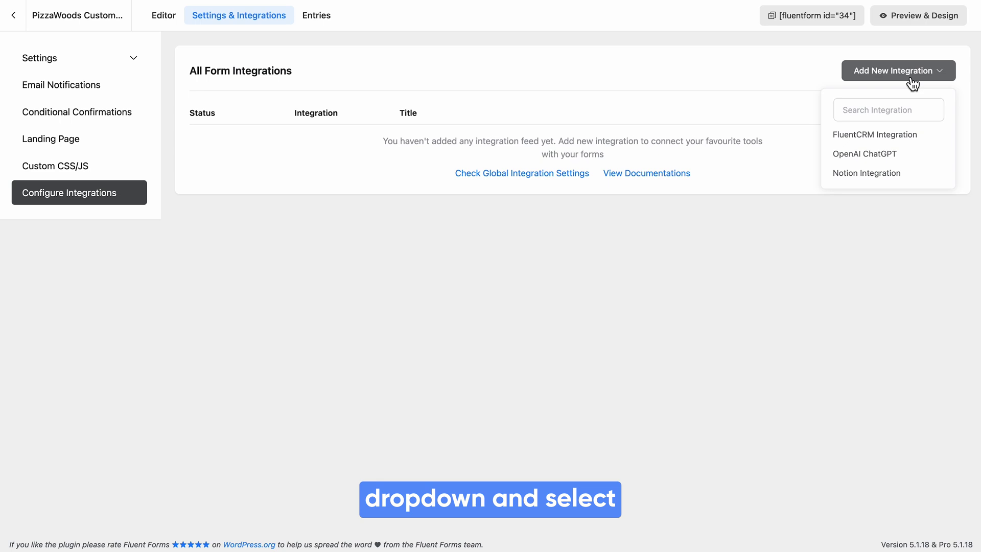
left_click(897, 160)
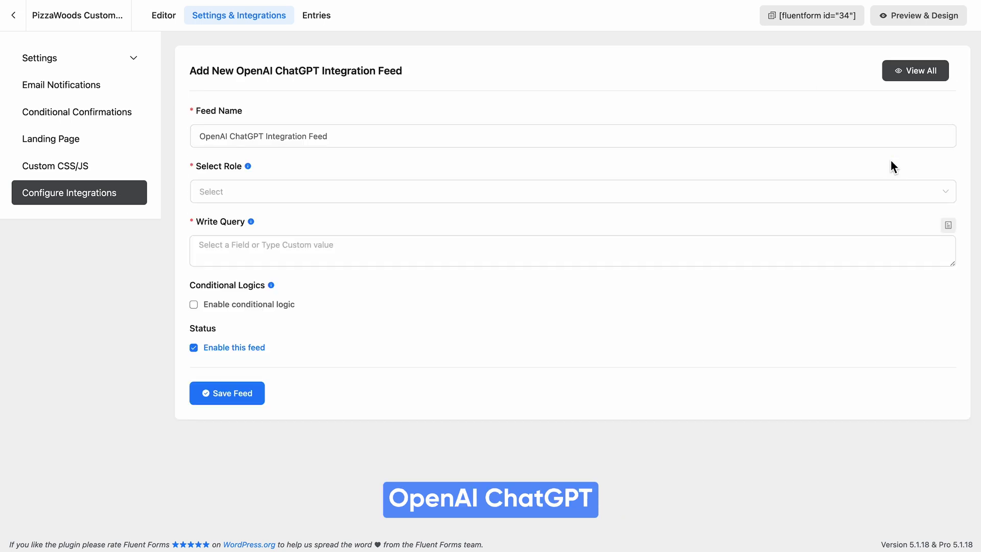
Name the feed 'Restaurant Customer Feedback' and set its role to User.
left_click(616, 141)
type("Restaurant Customer Feedback")
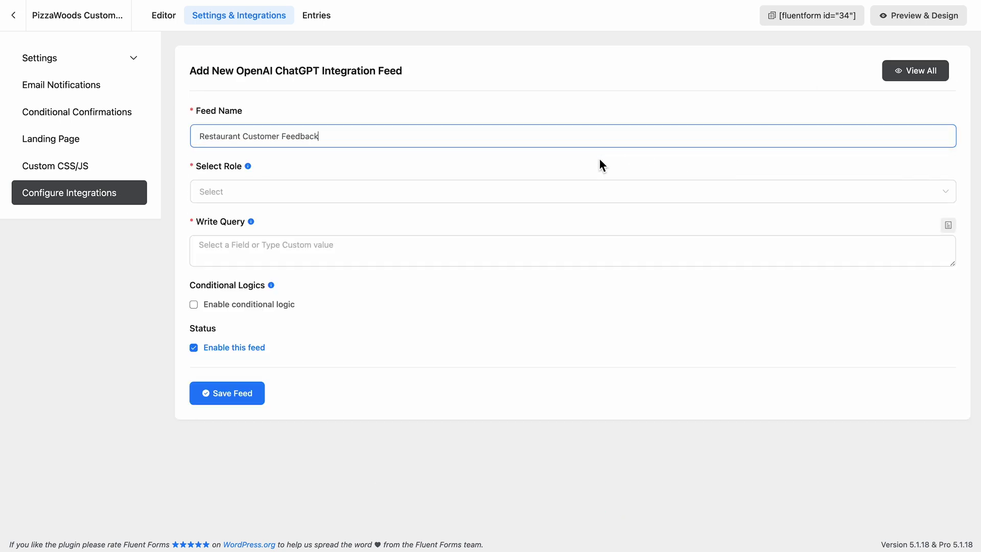
left_click(588, 198)
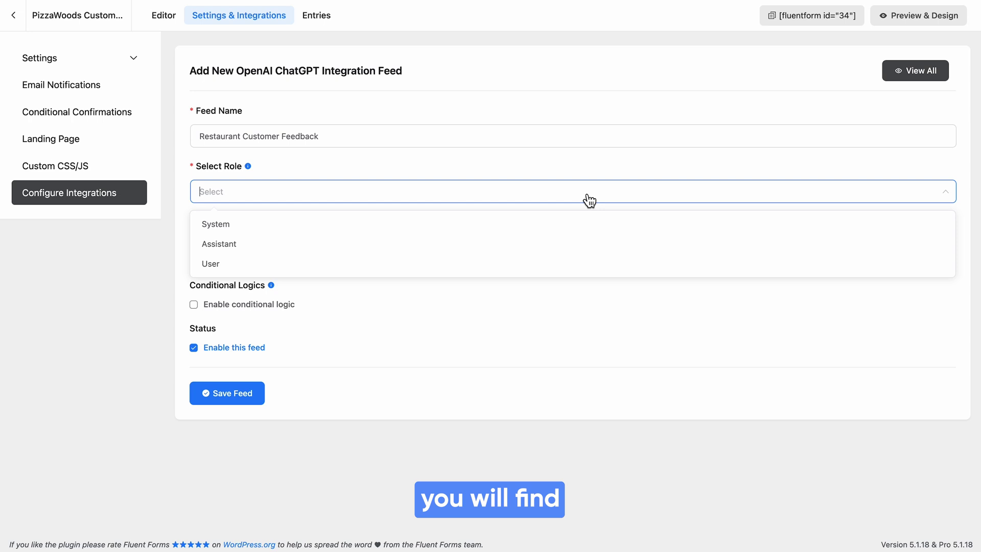
left_click(596, 274)
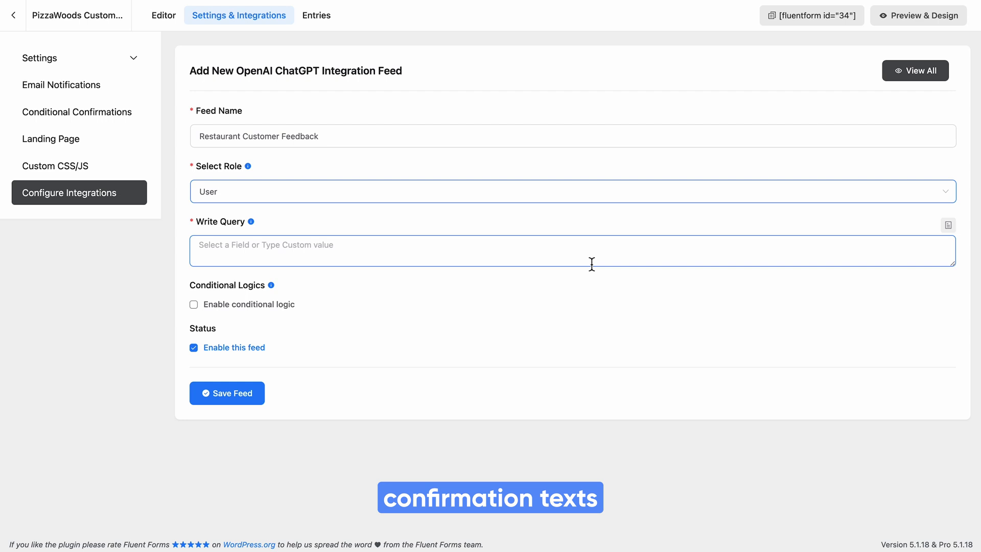
Enter the short thank-you and pizza-history query, leave conditional logic off, and save the feed.
left_click(387, 252)
type("give ")
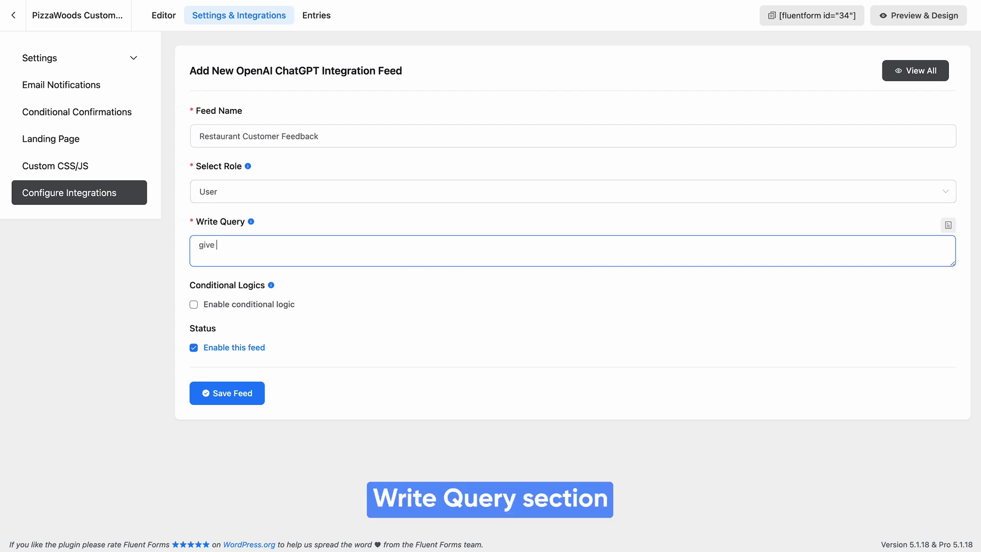
type("a short thank you mess")
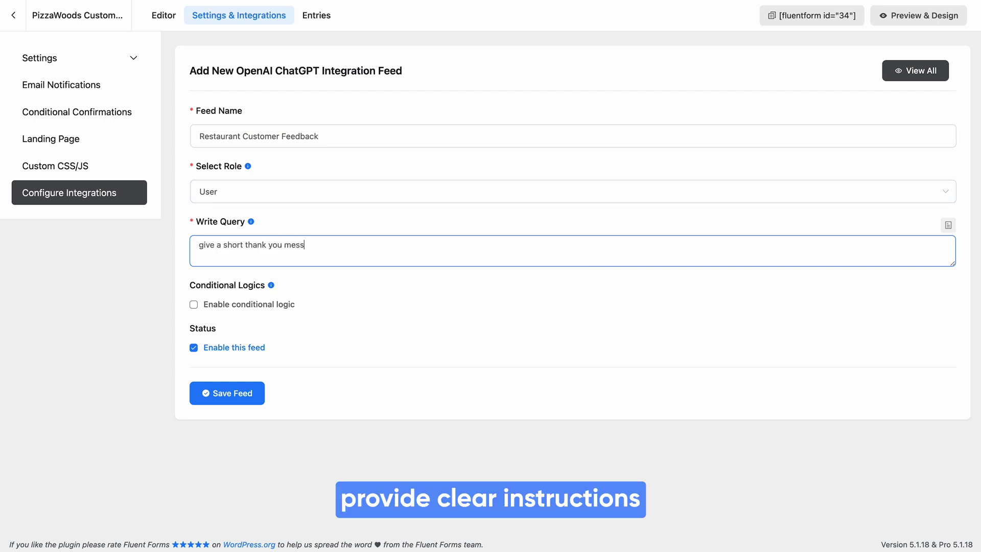
type("age and shorthis")
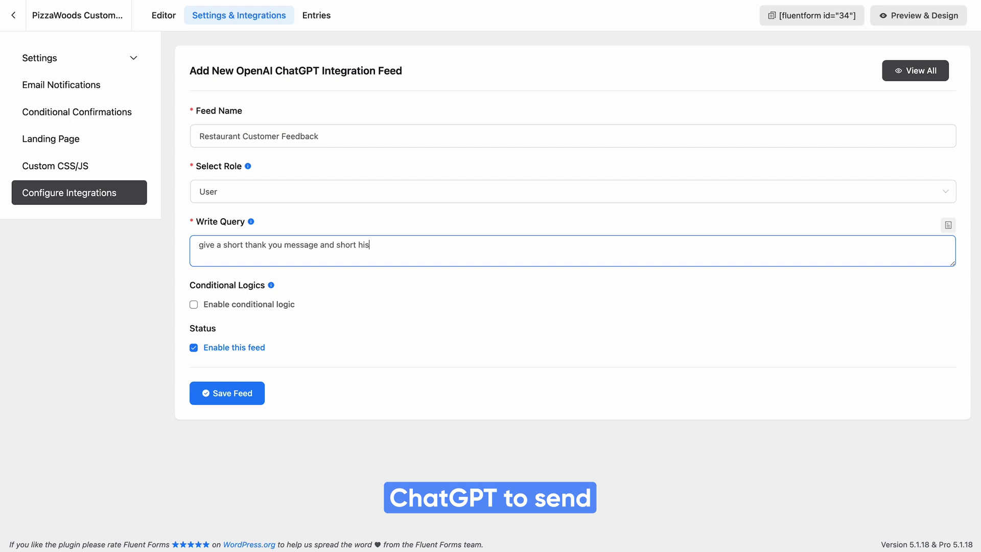
type("tory on pizza (2")
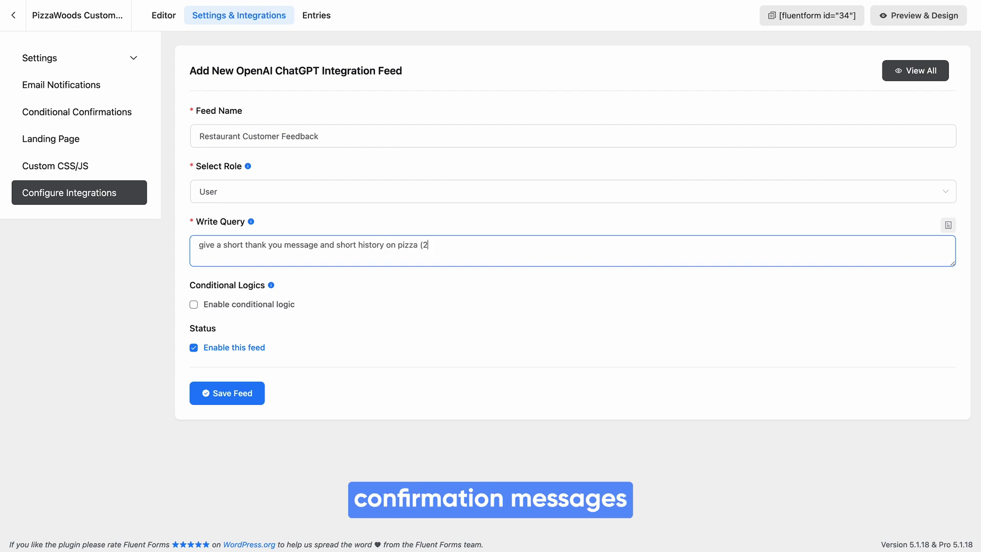
type("/3 lines max)")
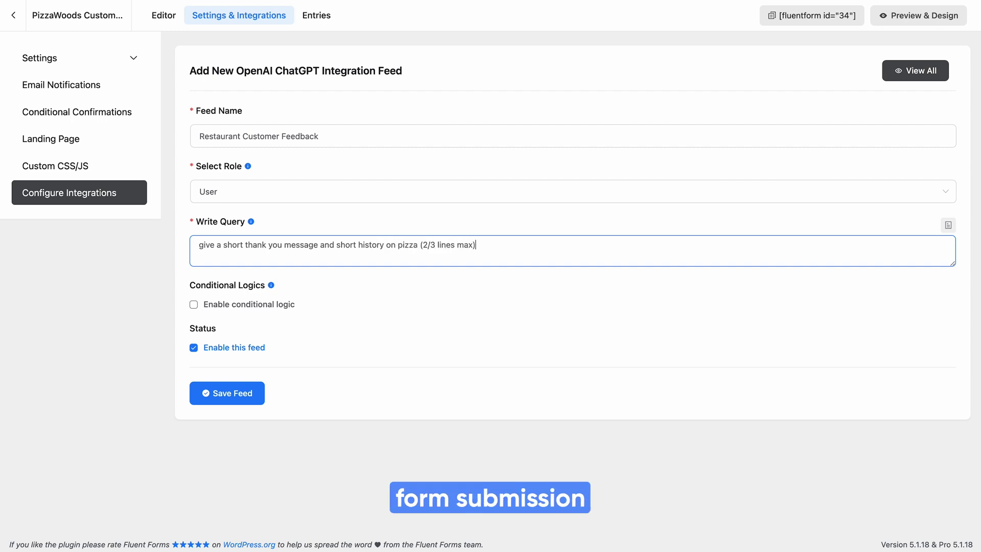
left_click(194, 304)
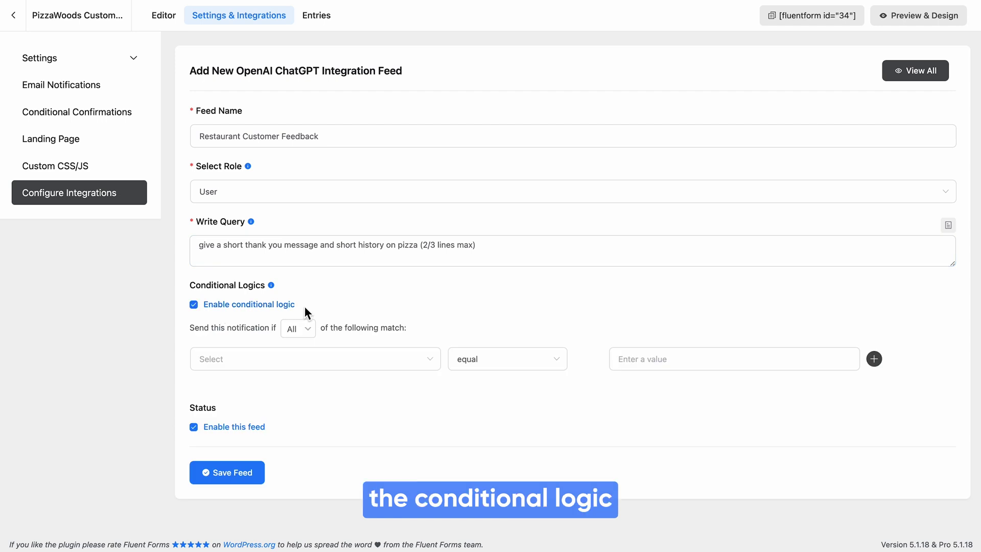
left_click(196, 309)
left_click(230, 393)
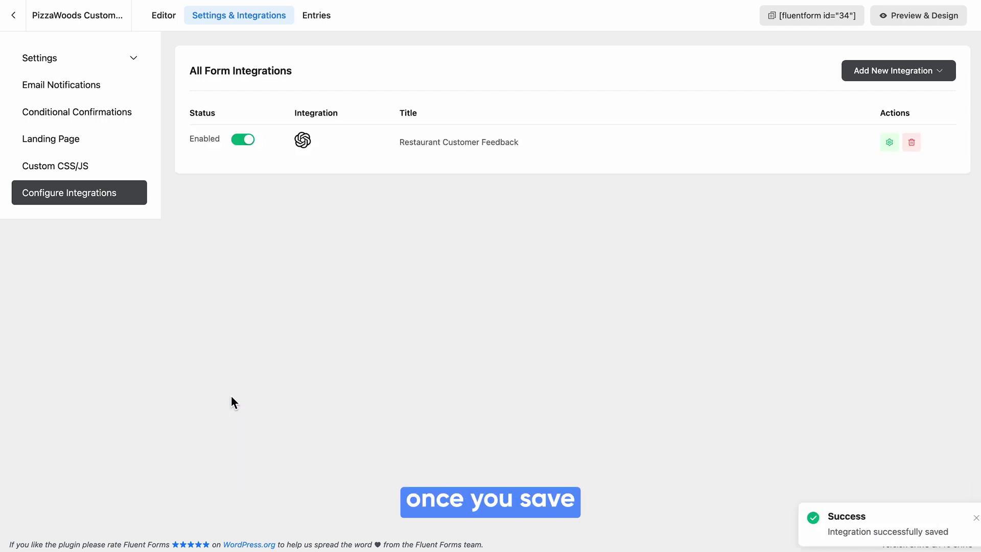
Clear the existing confirmation message and look over the available shortcodes.
left_click(134, 58)
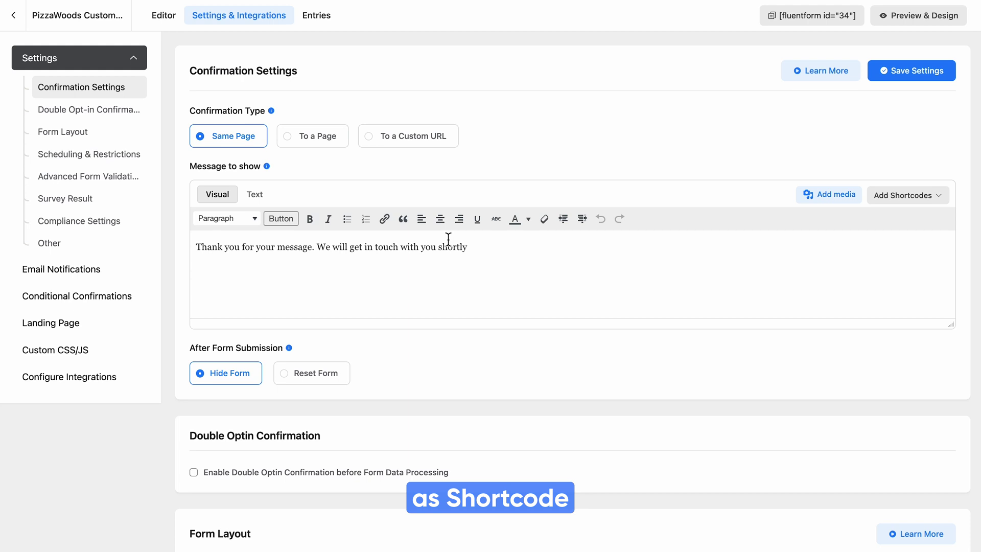
key("ctrl+a")
key("BackSpace")
left_click(935, 199)
left_click(633, 169)
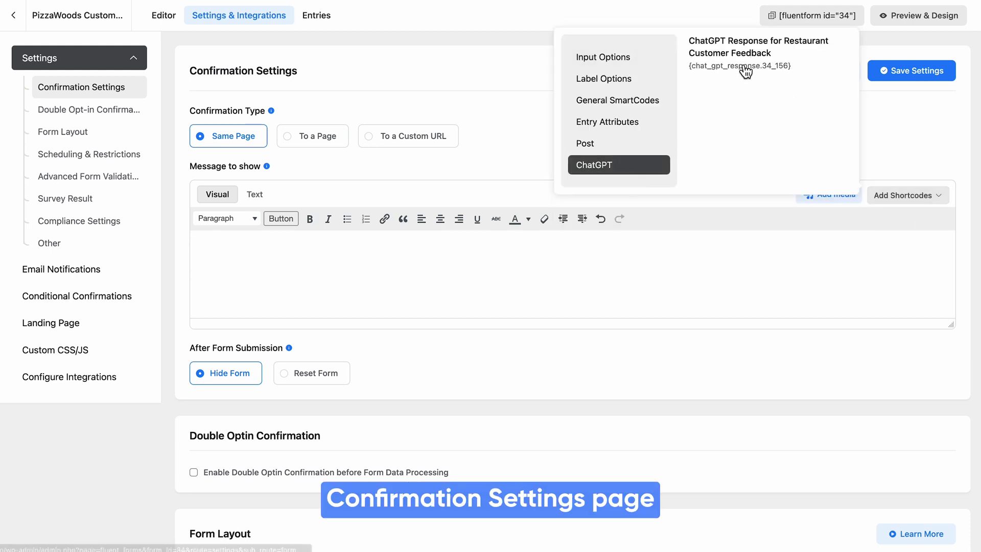
left_click(899, 195)
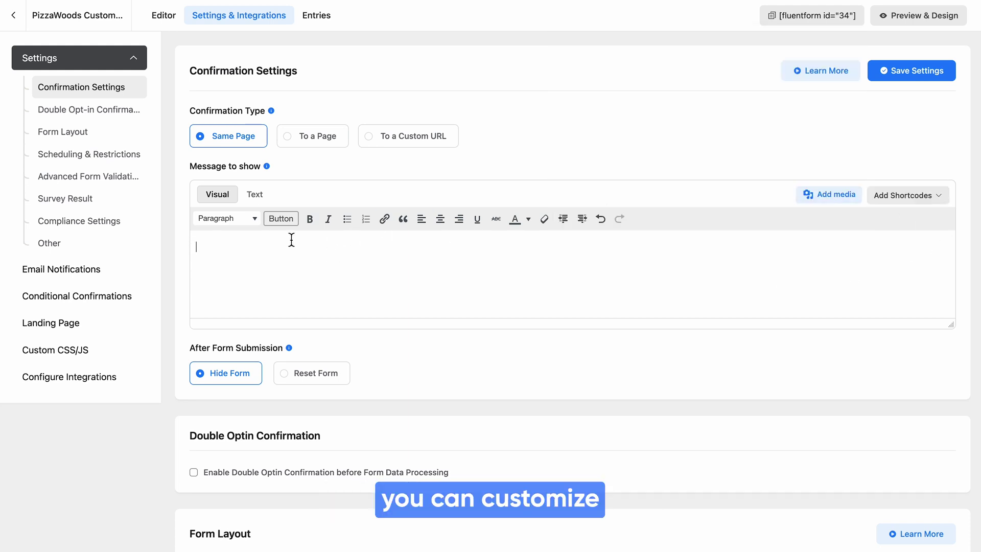
Format a centred Heading 2 PizzaWoods title and begin a Hello greeting below it.
left_click(254, 218)
left_click(272, 294)
type("PizzaWoods")
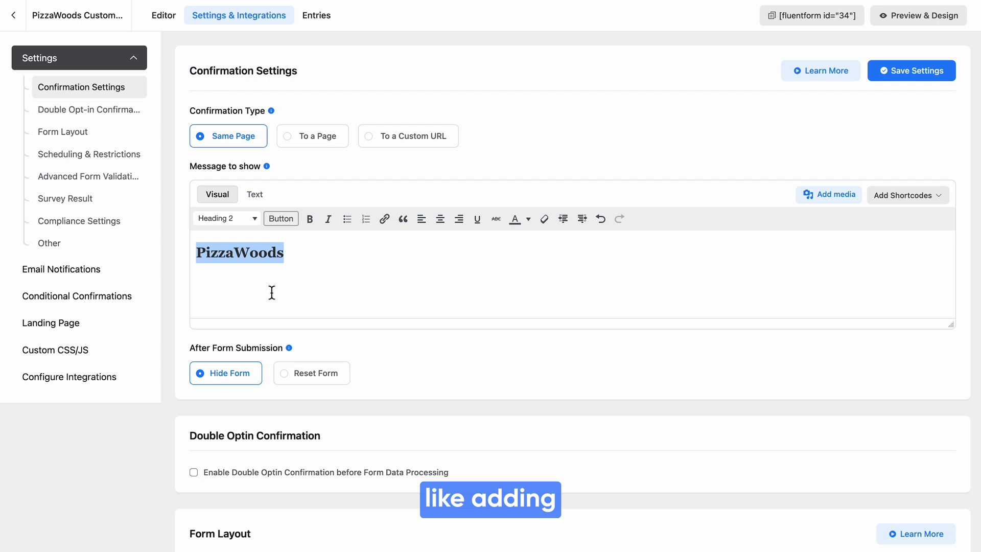
left_click(440, 219)
type("ll")
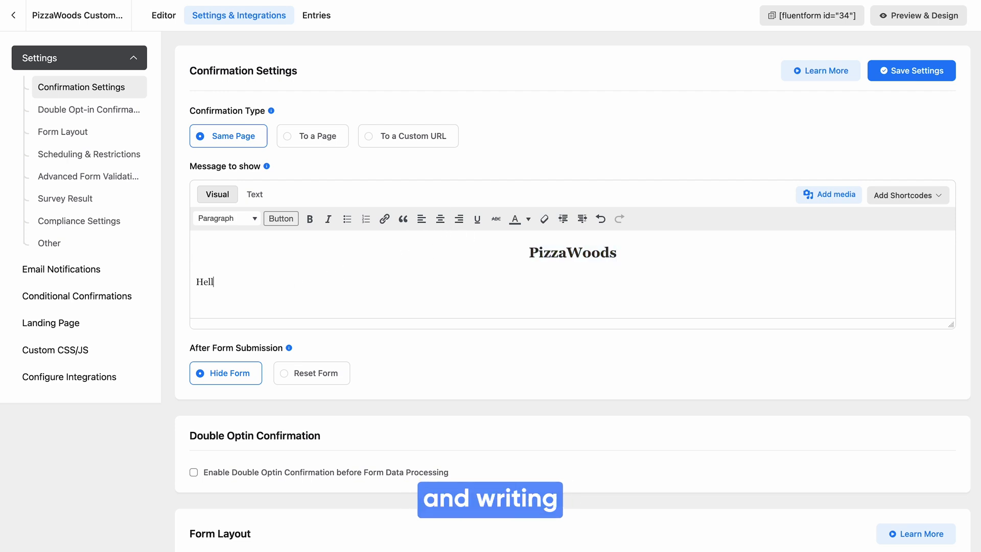
type("o")
Insert the full_name shortcode after Hello and the ChatGPT response on a new line.
left_click(940, 197)
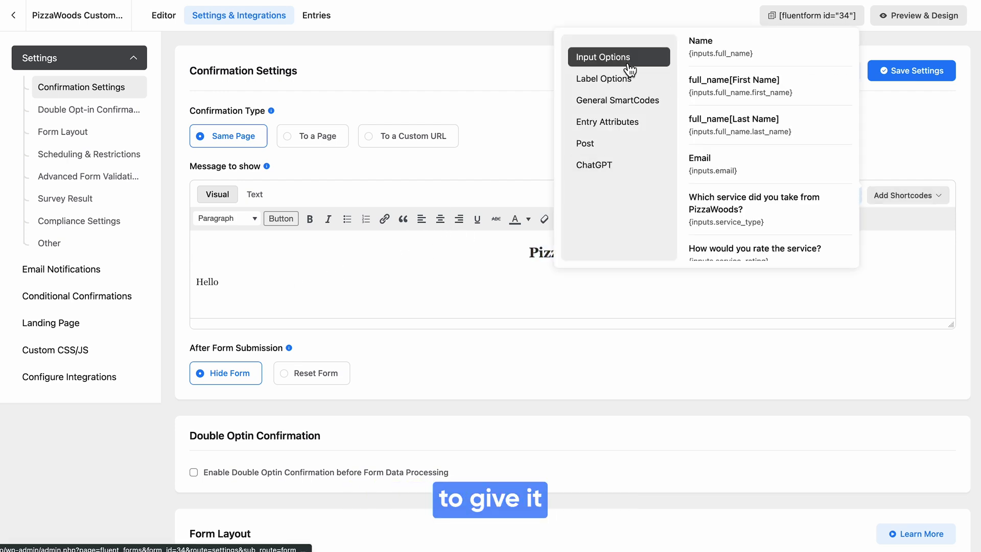
left_click(714, 57)
type(",")
left_click(915, 200)
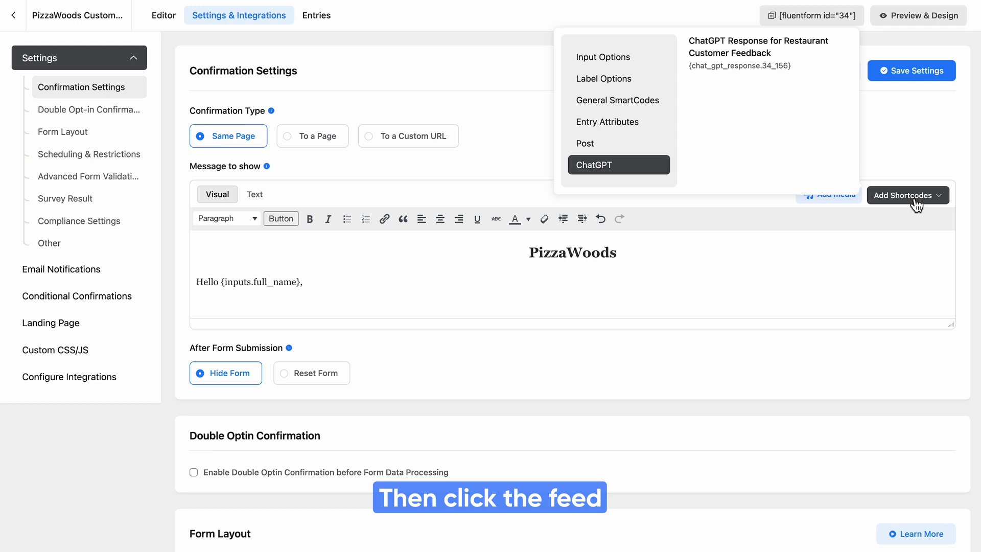
left_click(764, 62)
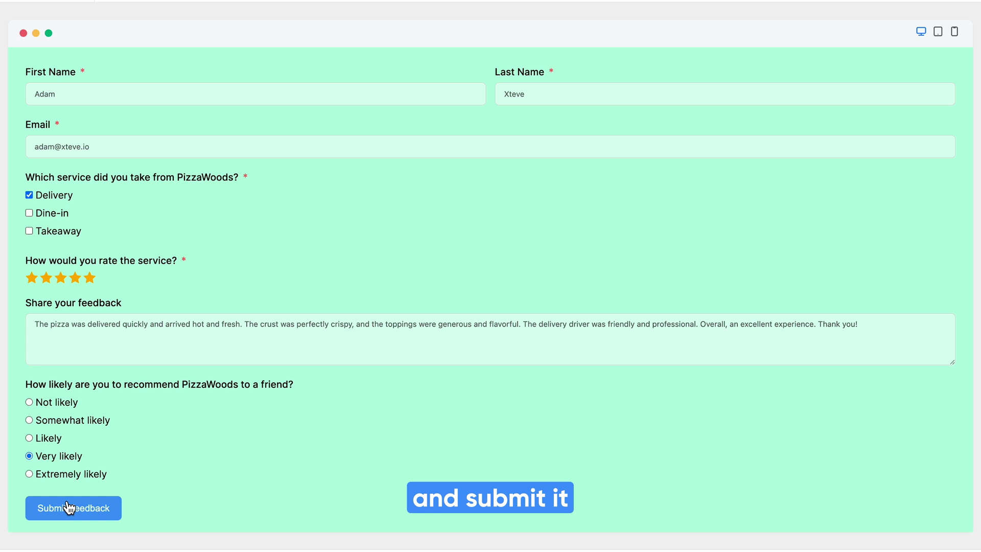
Submit the five-star PizzaWoods feedback survey to trigger the ChatGPT confirmation reply.
left_click(82, 515)
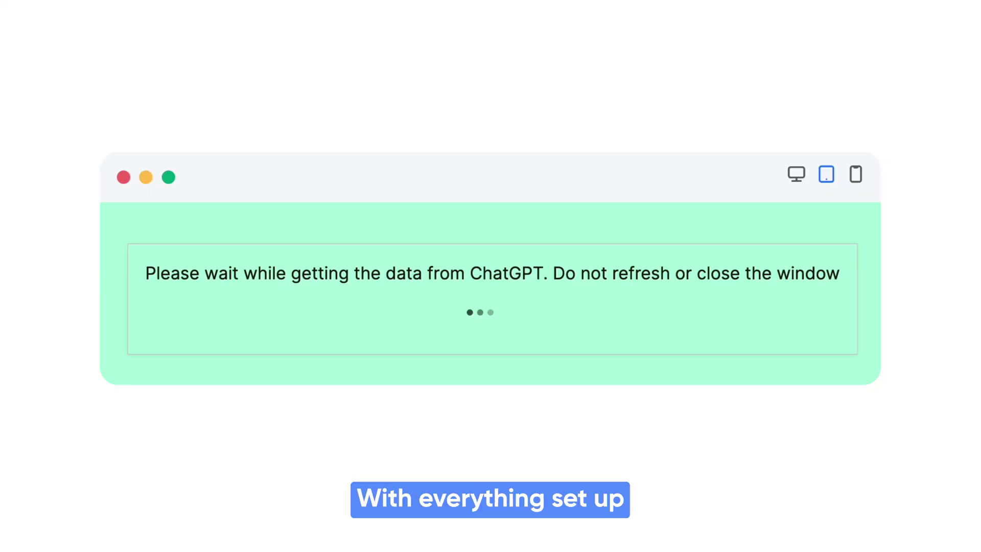